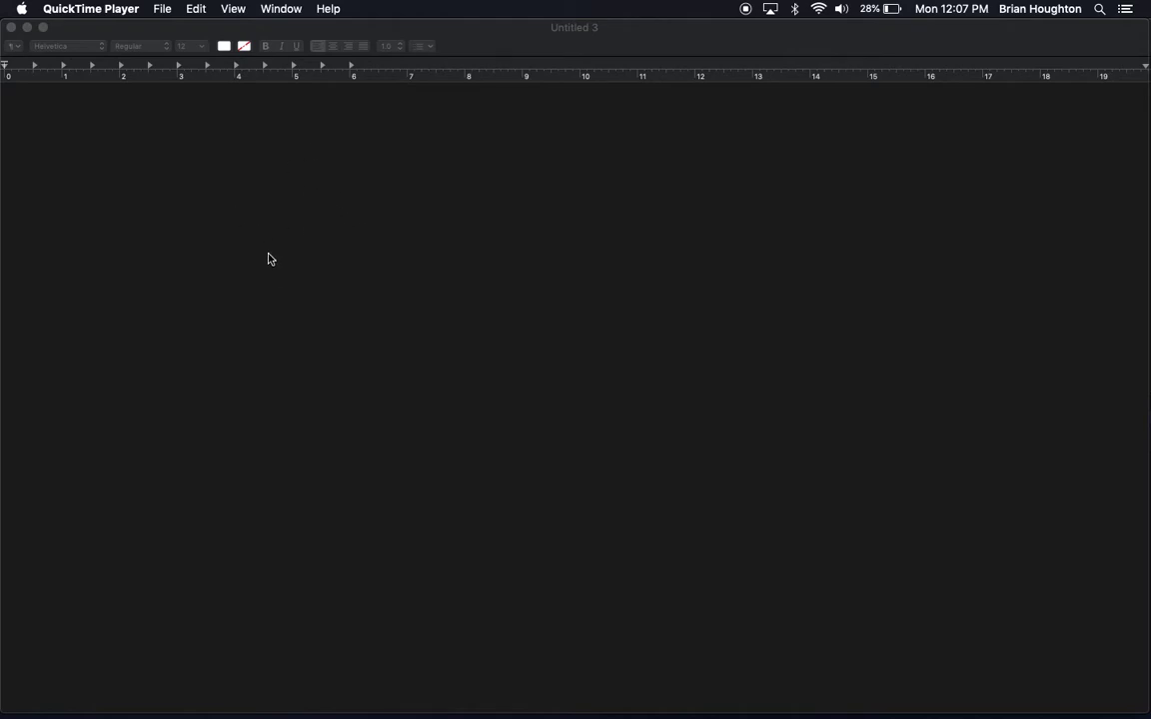
Browse the QuickTime Player, File and View menus, then close the View menu.
{"action": "left_click", "coordinate": [101, 9]}
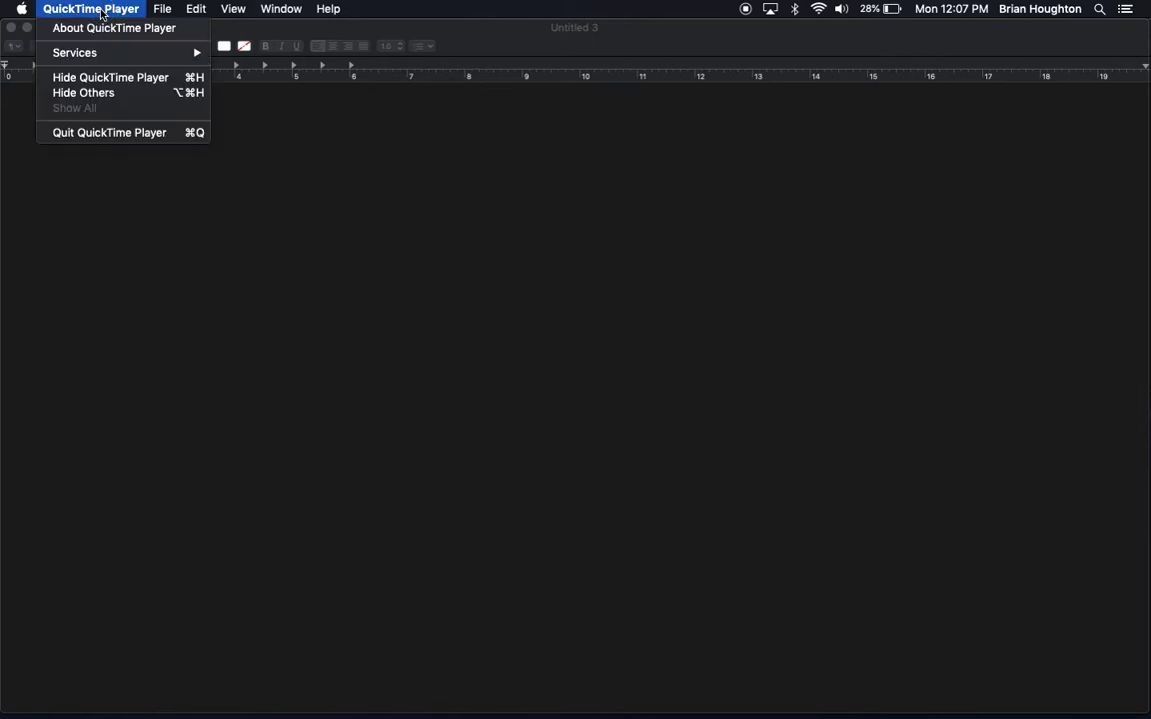
{"action": "left_click", "coordinate": [101, 12]}
{"action": "left_click", "coordinate": [162, 9]}
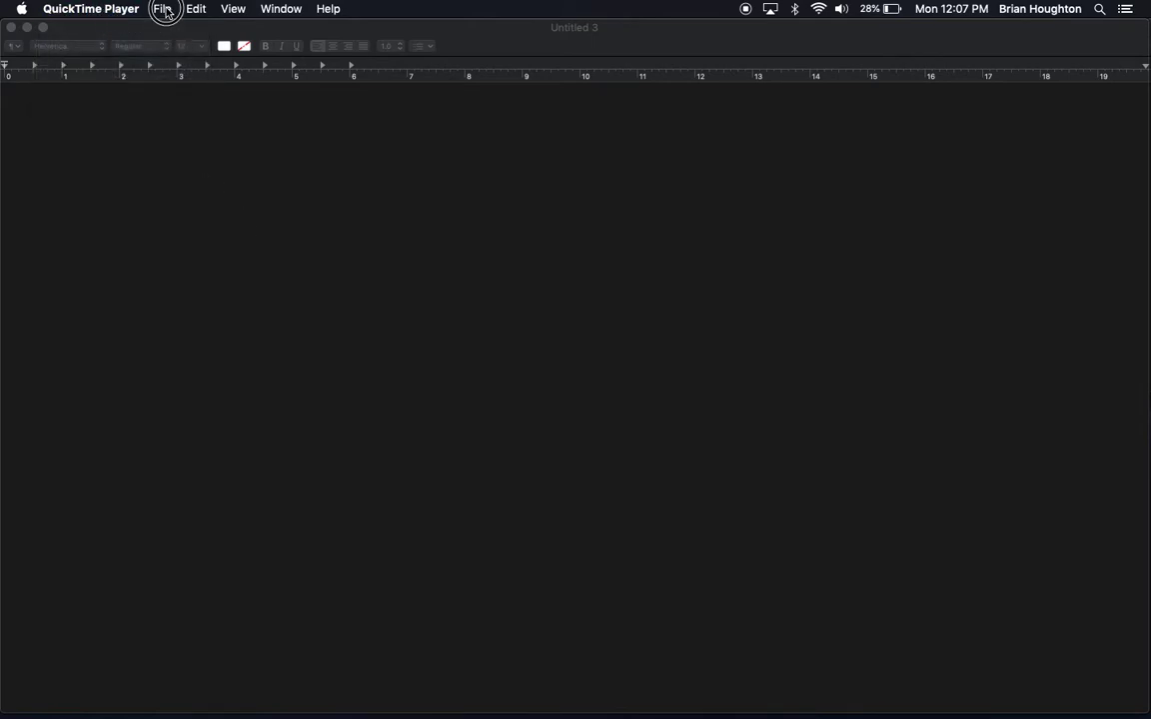
{"action": "left_click", "coordinate": [163, 10]}
{"action": "left_click", "coordinate": [234, 10]}
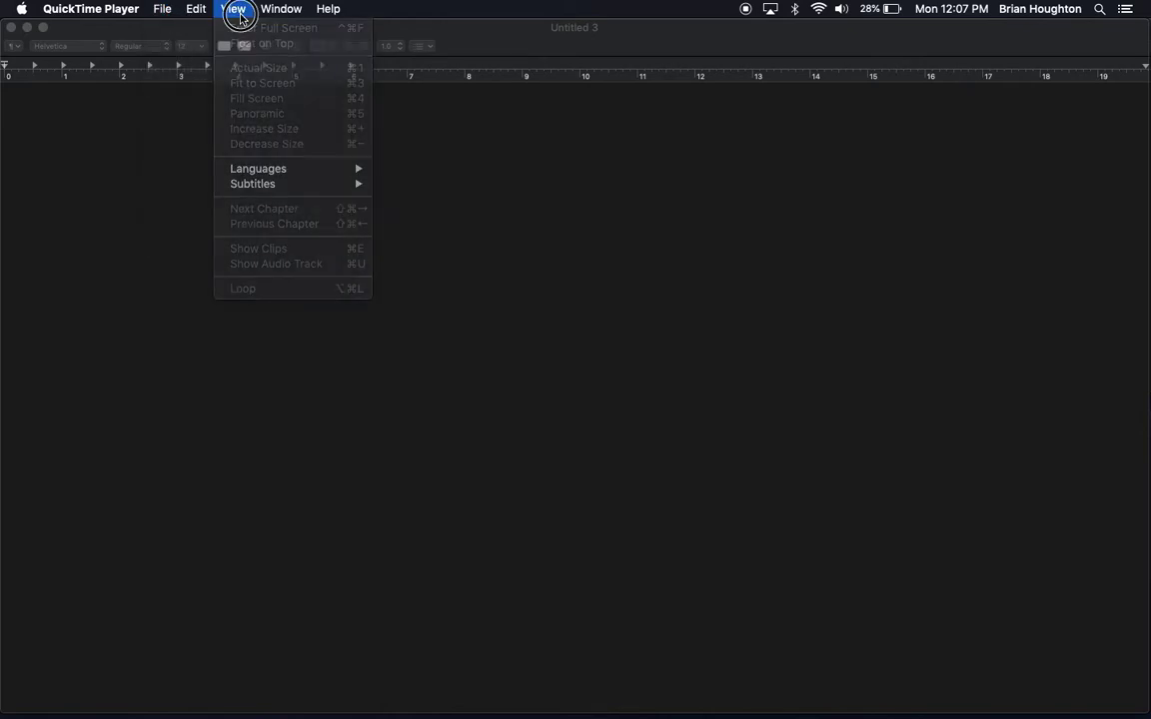
{"action": "left_click", "coordinate": [239, 17]}
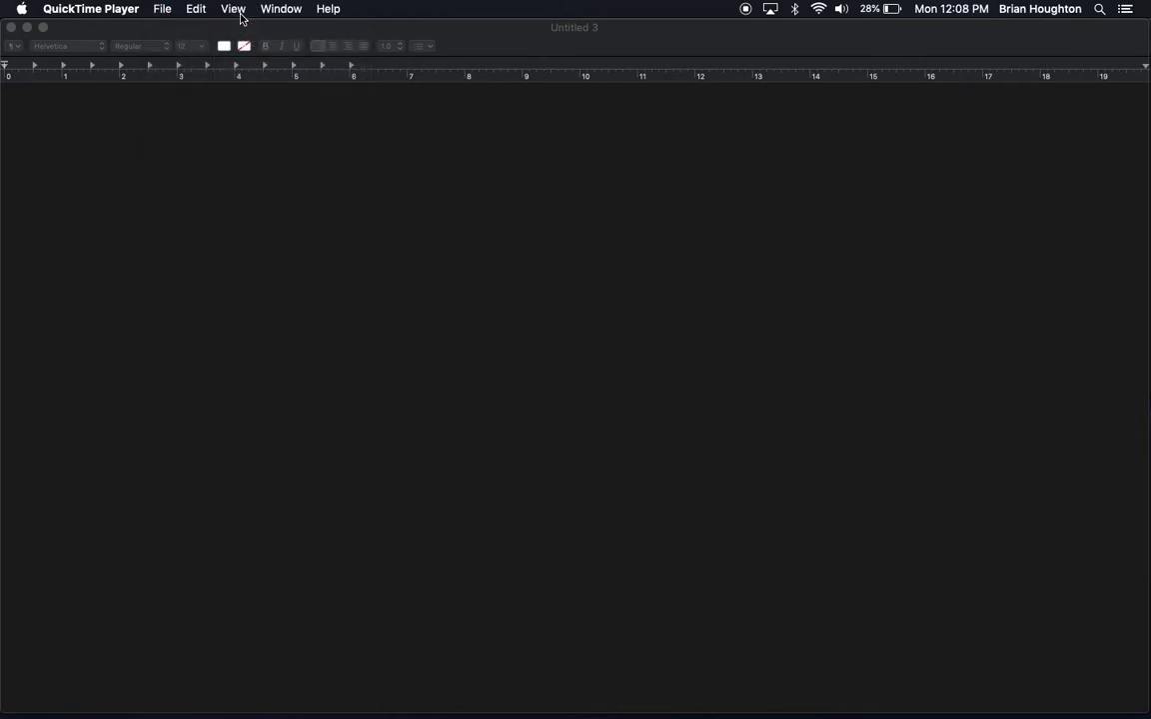